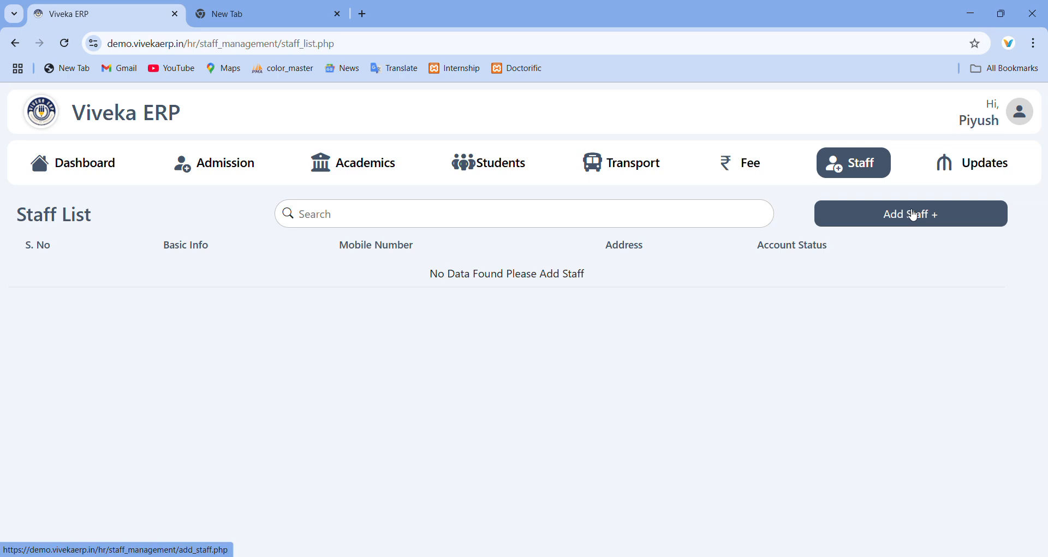
# Start a new staff record, fill in the staff member's name and address from the saved entry, and set the position to Teacher
pyautogui.click(914, 216)
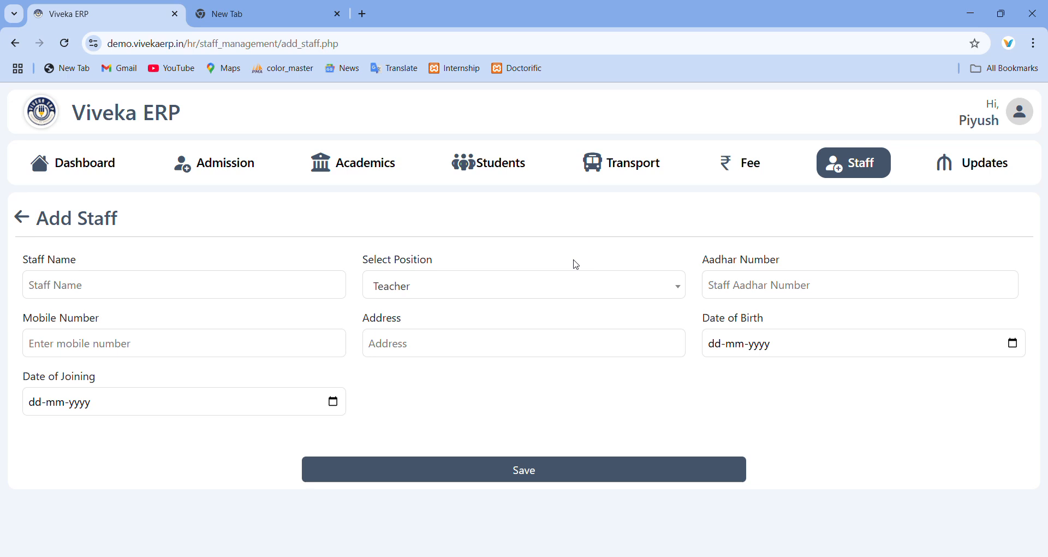
pyautogui.click(303, 282)
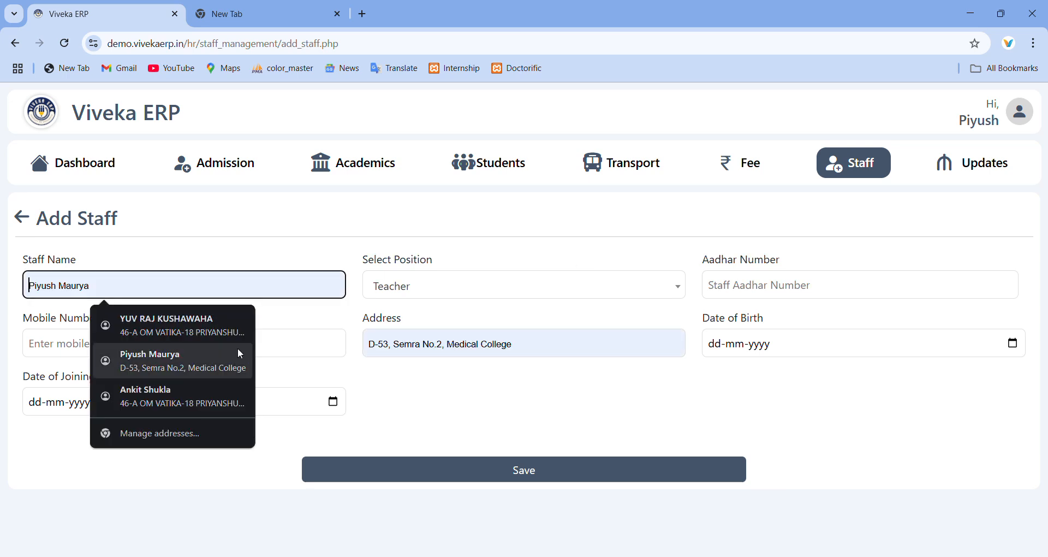
pyautogui.click(213, 362)
pyautogui.click(433, 291)
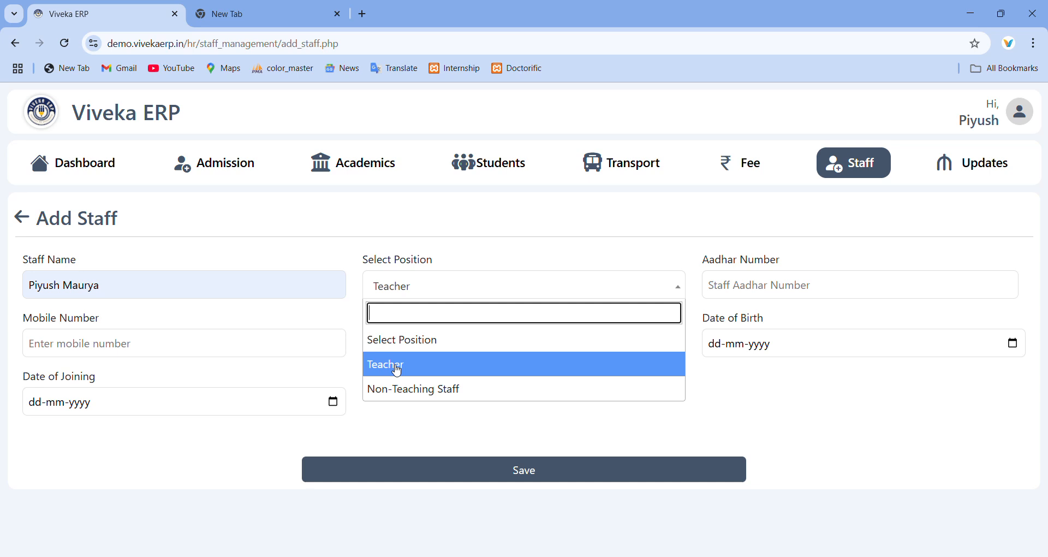
pyautogui.click(428, 368)
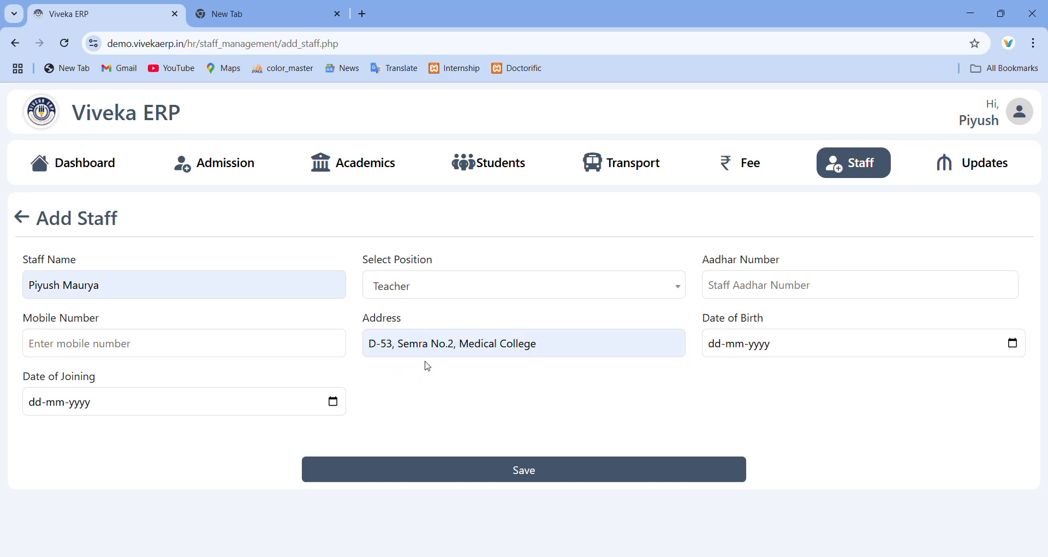
# Enter the staff member's Aadhar number and mobile number using the saved suggestions
pyautogui.click(776, 285)
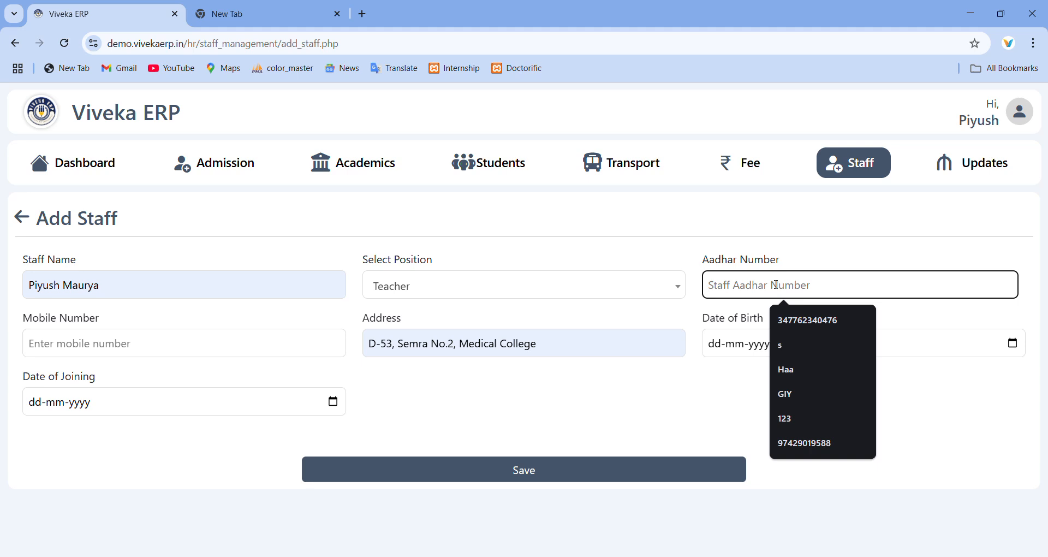
pyautogui.click(788, 321)
pyautogui.click(792, 324)
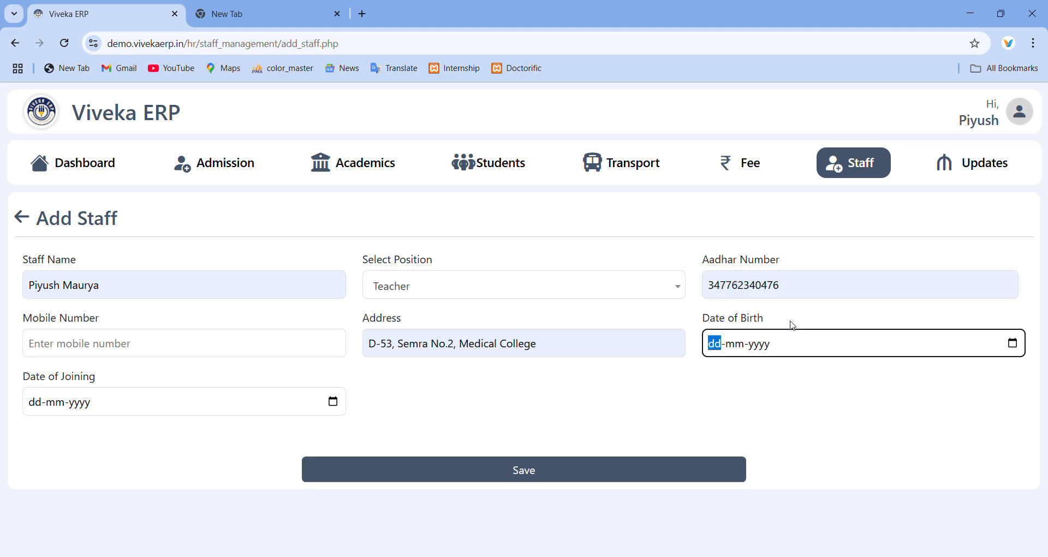
pyautogui.click(155, 333)
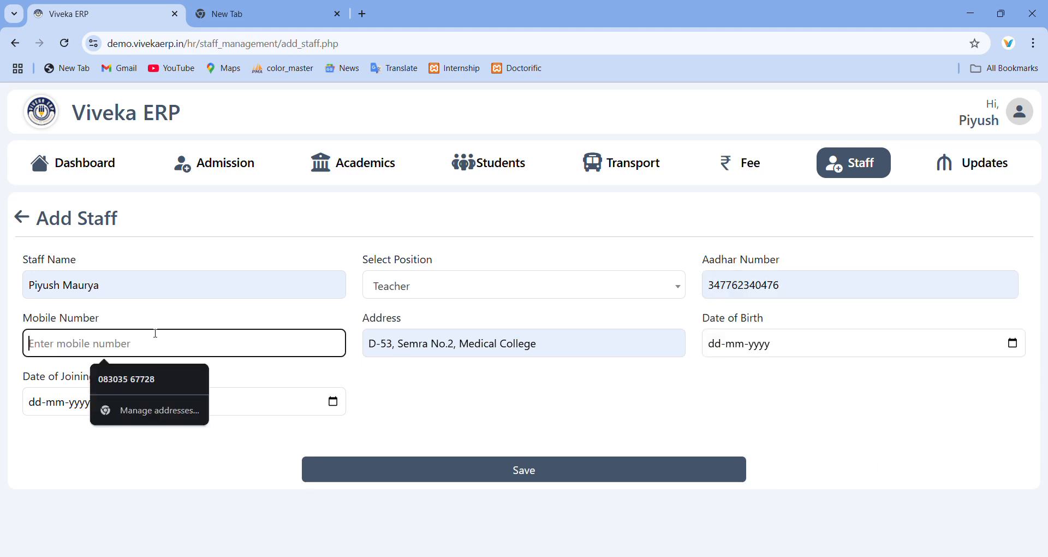
pyautogui.click(145, 372)
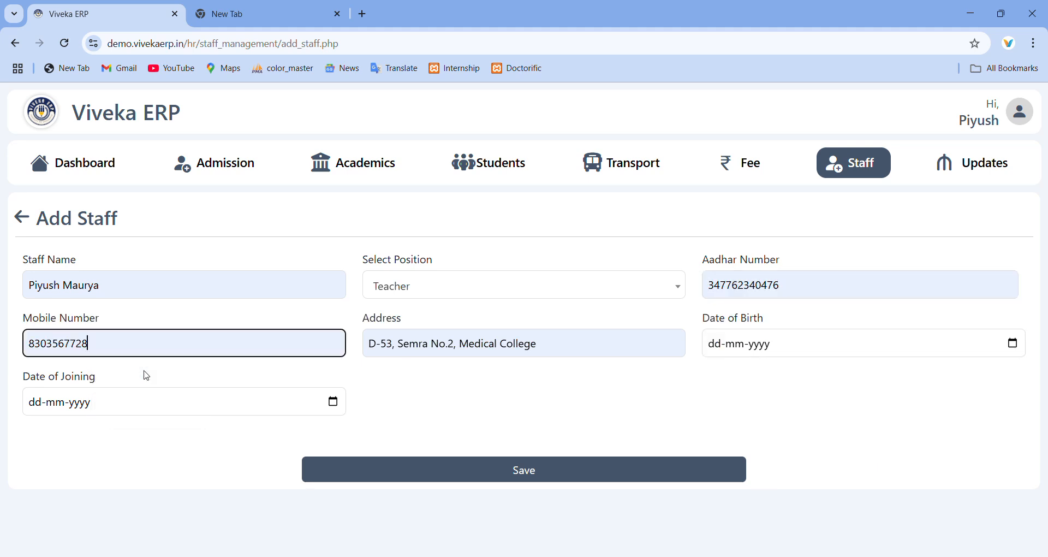
# Enter the date of birth, set the date of joining to 21 March 2025, and save the staff record
pyautogui.click(1014, 345)
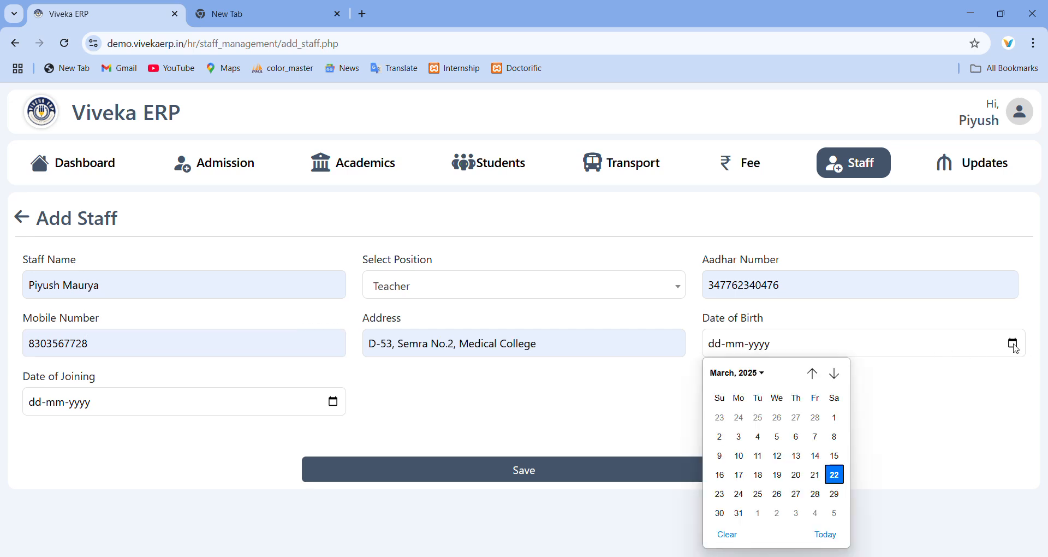
pyautogui.click(758, 437)
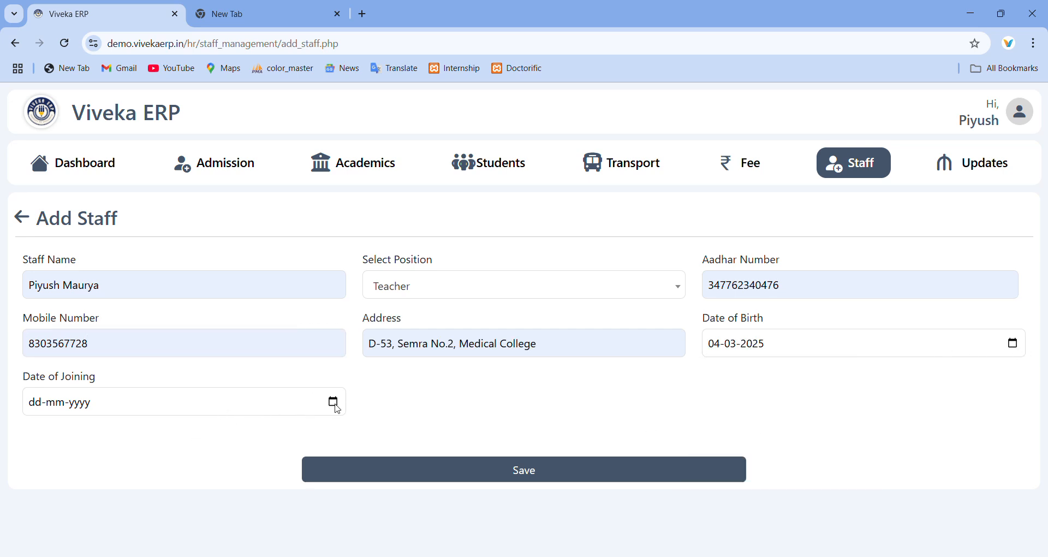
pyautogui.click(333, 401)
pyautogui.click(131, 314)
pyautogui.click(474, 469)
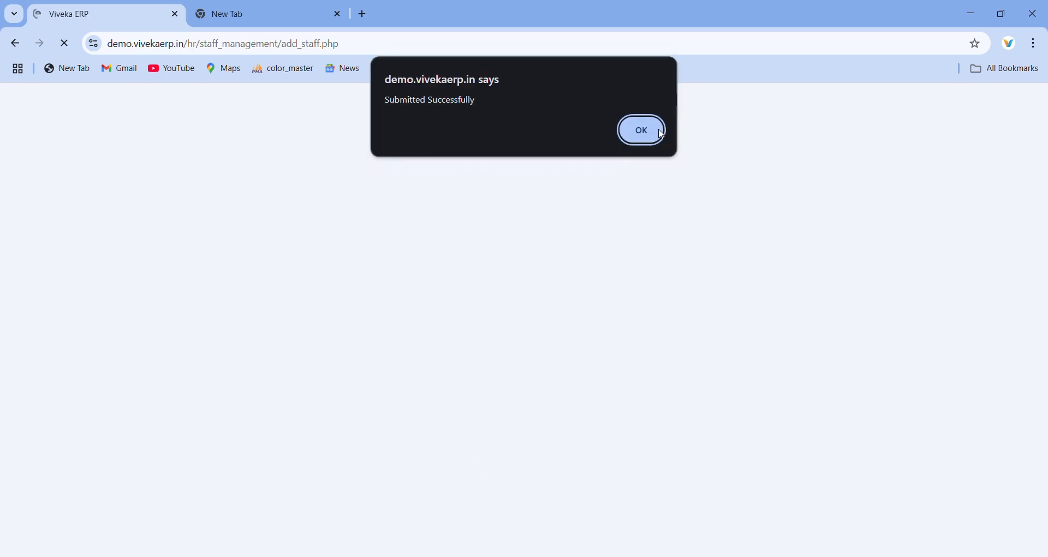
pyautogui.click(658, 129)
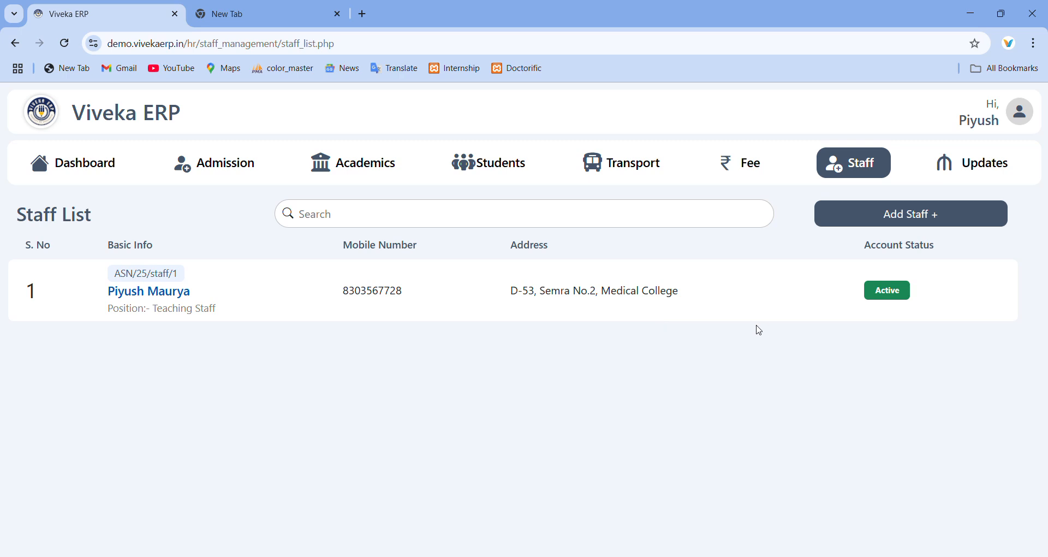
# Deactivate the new staff member's account and reactivate it
pyautogui.click(893, 299)
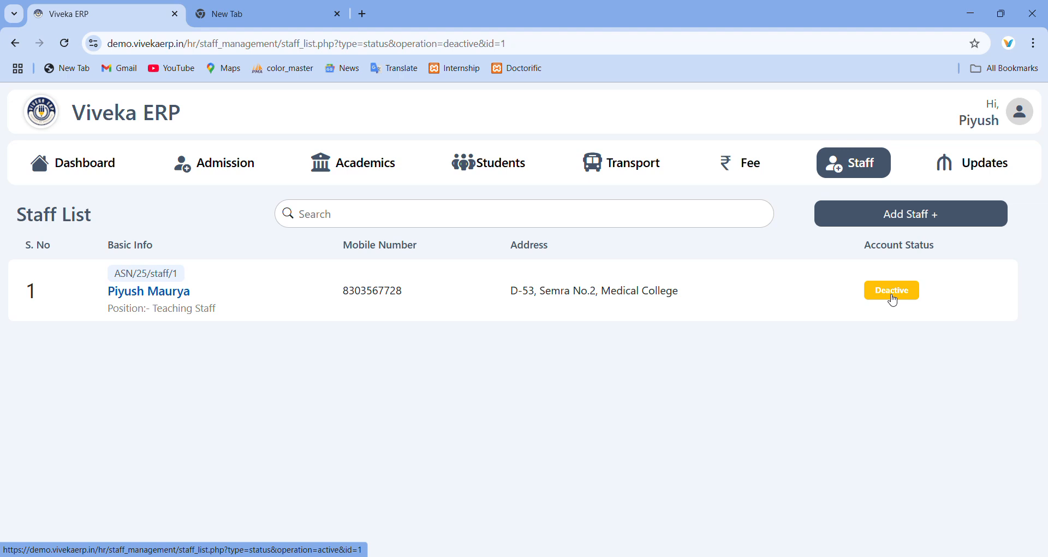
pyautogui.click(892, 300)
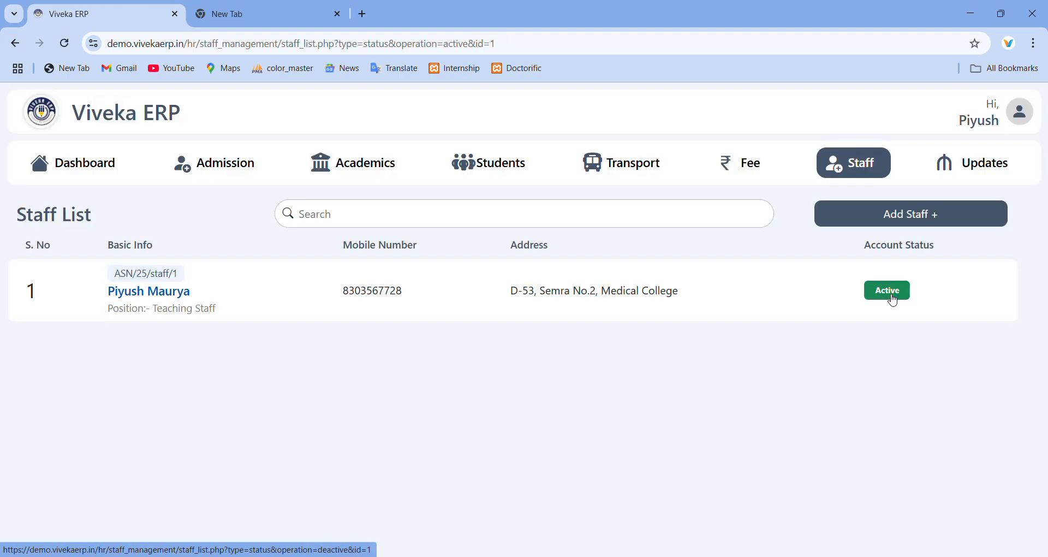
# Open the new staff member's profile and delete the existing class 1 Maths assignment
pyautogui.click(328, 285)
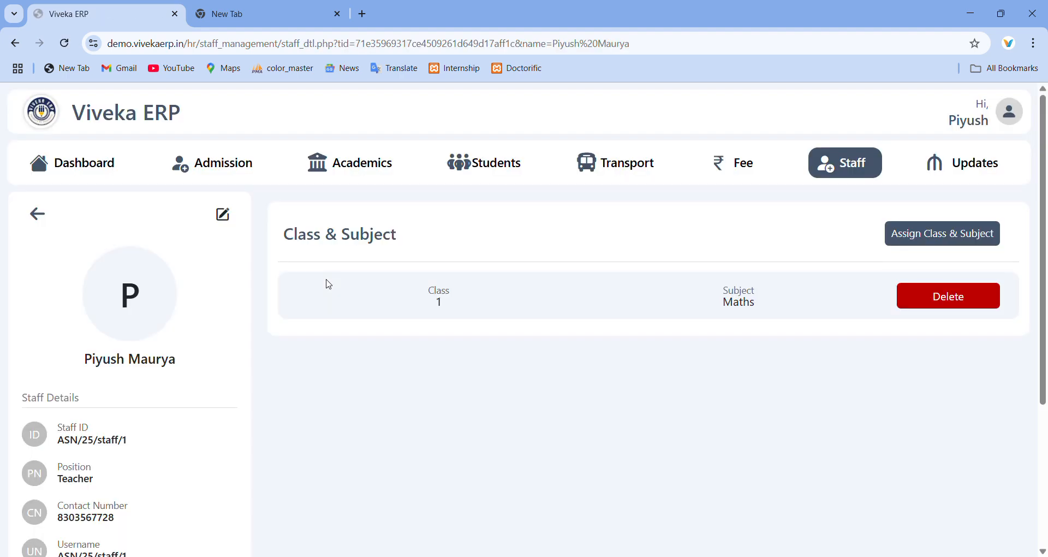
pyautogui.scroll(-1, 328, 284)
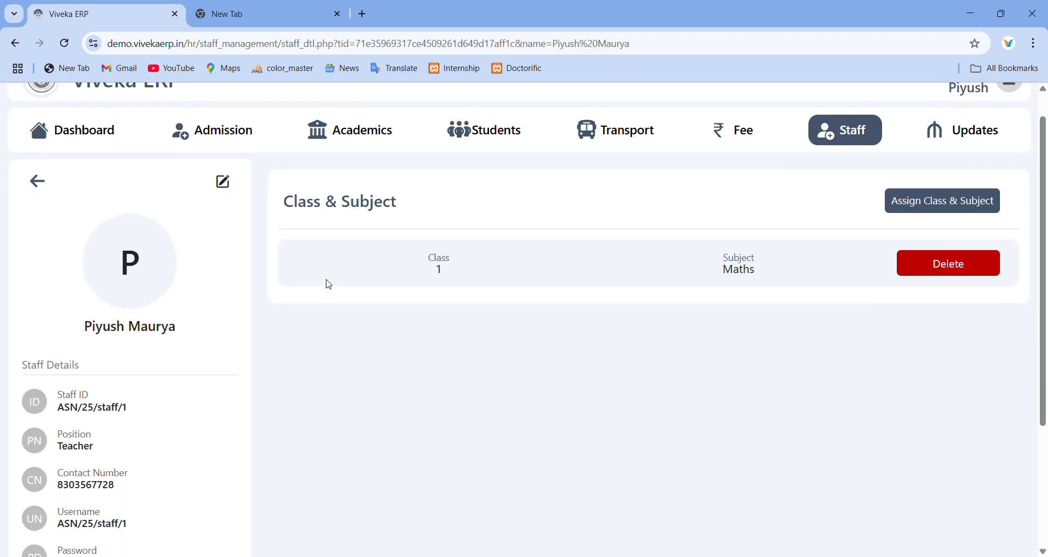
pyautogui.click(944, 274)
pyautogui.click(586, 133)
pyautogui.click(637, 131)
# Reopen the staff member's profile and review the full staff details down to the address
pyautogui.click(481, 292)
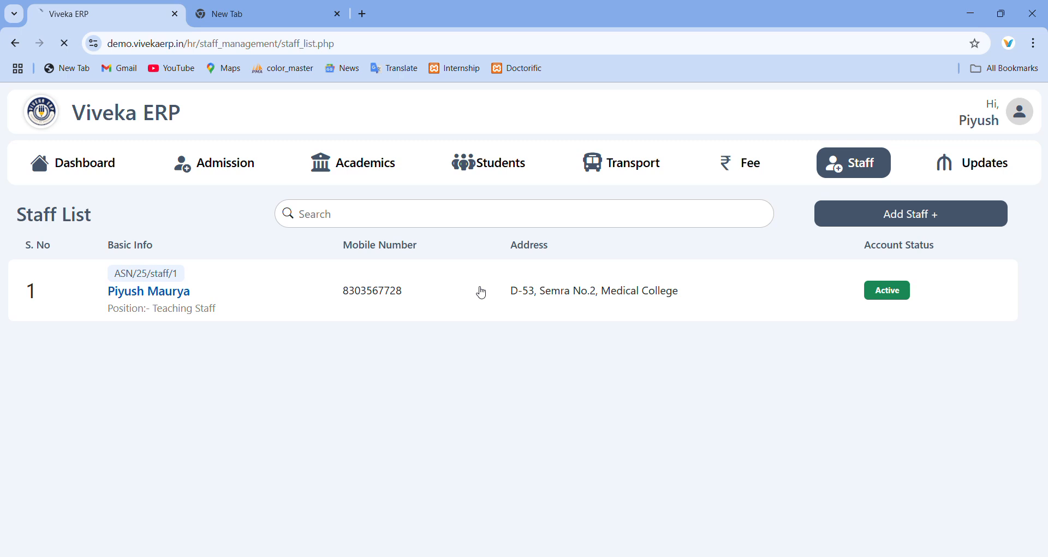
pyautogui.scroll(-3, 481, 262)
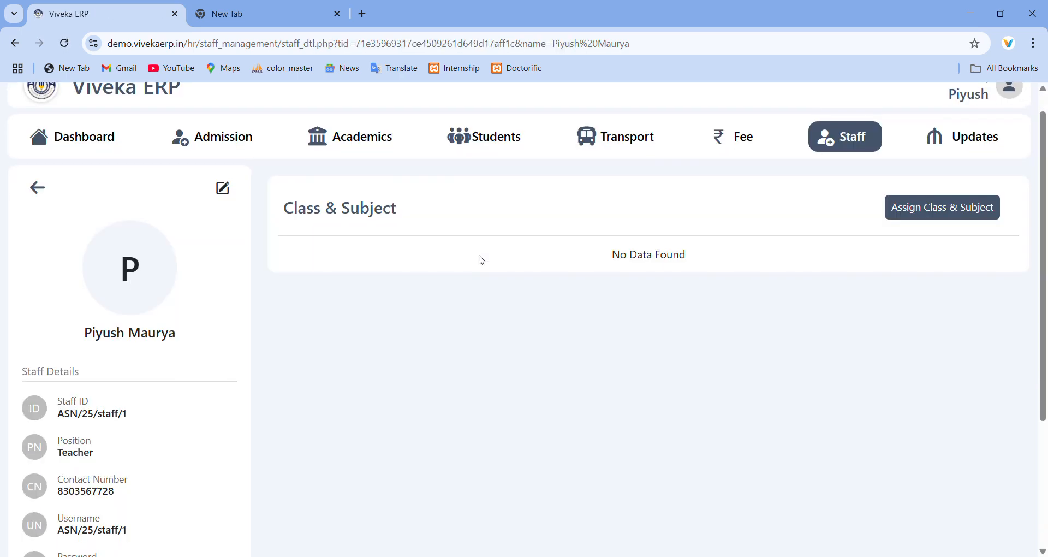
pyautogui.scroll(-1, 481, 260)
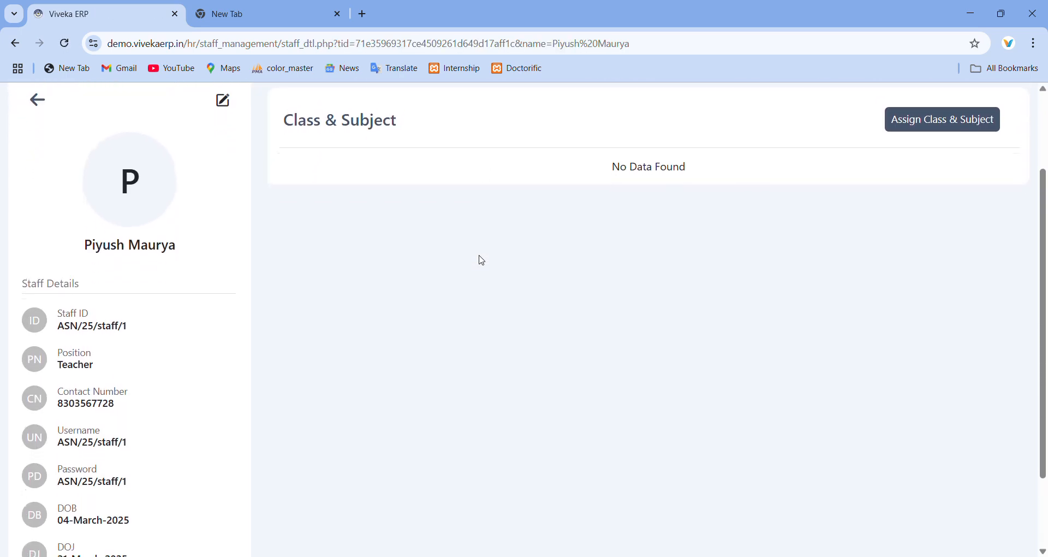
pyautogui.scroll(-3, 104, 338)
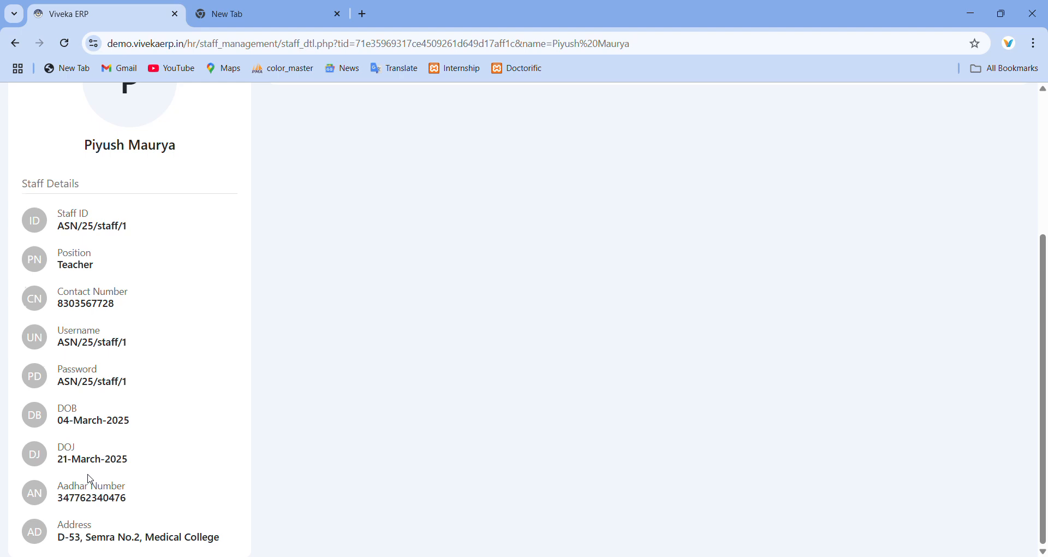
pyautogui.scroll(4, 90, 479)
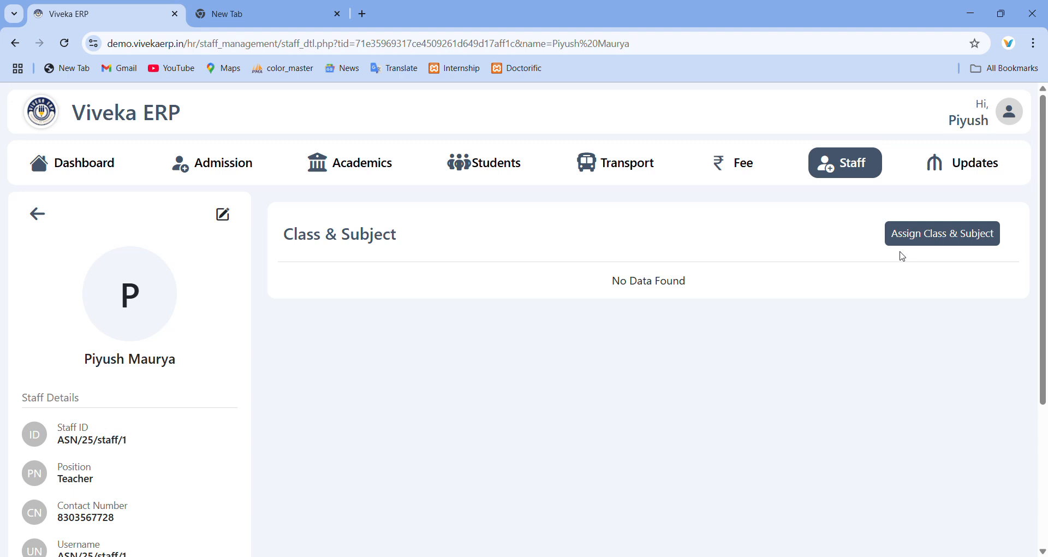
# Begin a new class and subject assignment for the teacher and choose class 1
pyautogui.click(935, 233)
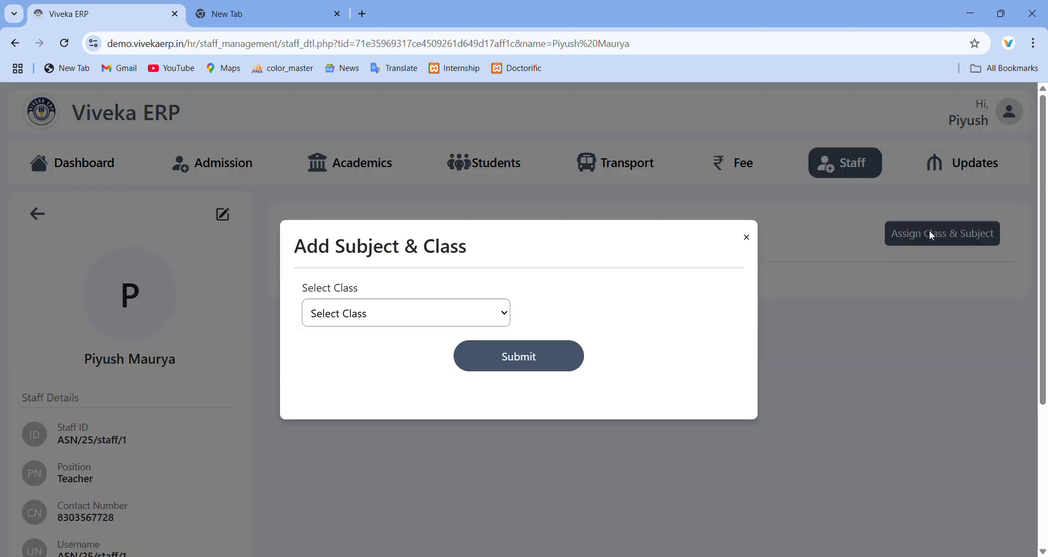
pyautogui.click(453, 323)
pyautogui.click(385, 324)
pyautogui.click(379, 322)
pyautogui.click(352, 341)
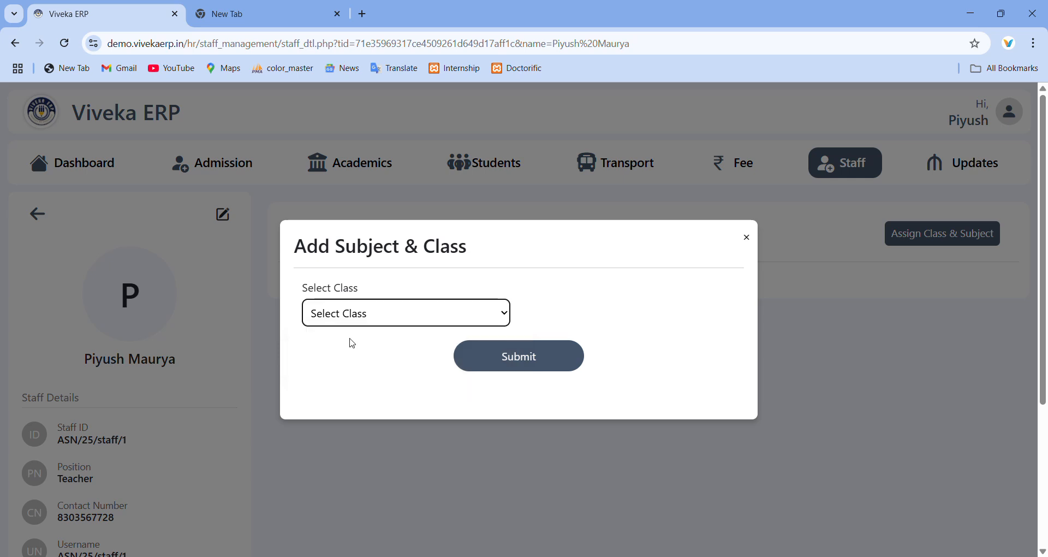
pyautogui.click(369, 321)
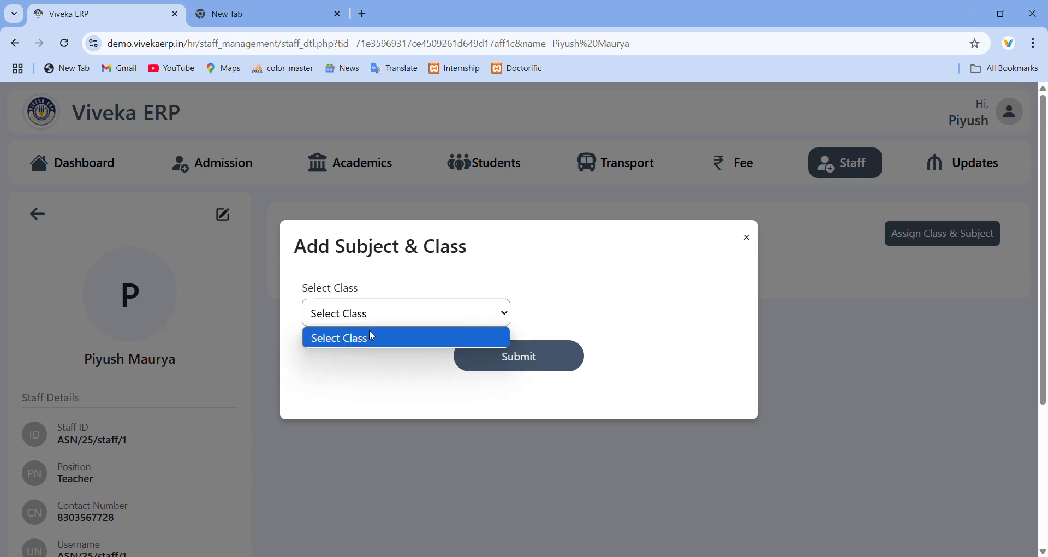
pyautogui.click(368, 331)
pyautogui.click(450, 26)
pyautogui.click(498, 309)
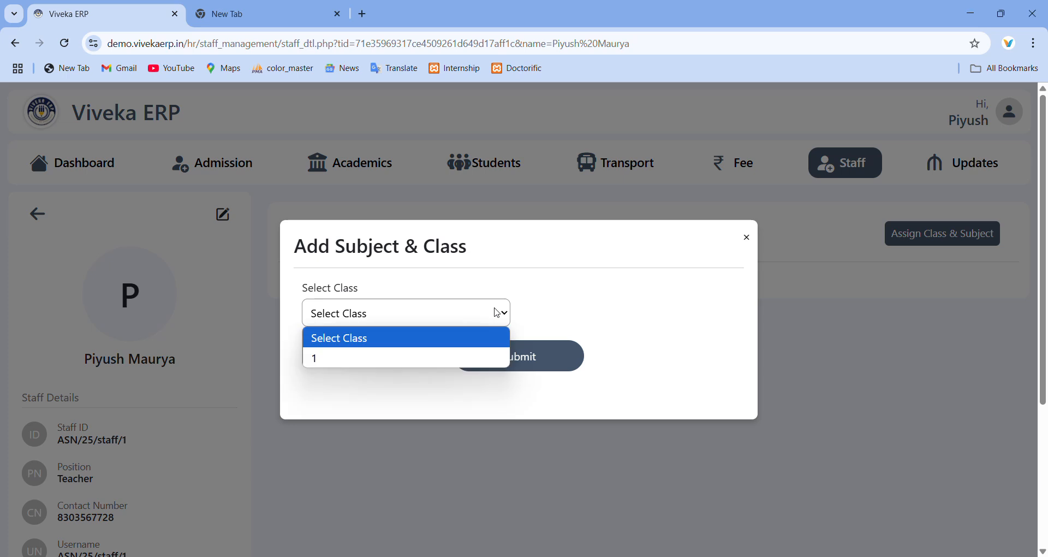
pyautogui.click(362, 365)
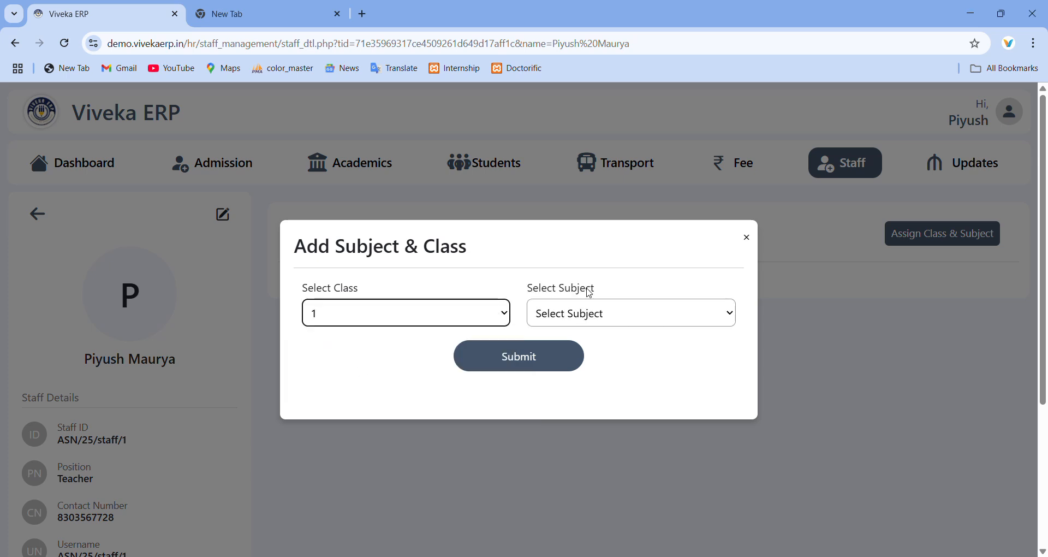
# Choose Maths as the subject and submit the assignment
pyautogui.click(620, 309)
pyautogui.click(570, 359)
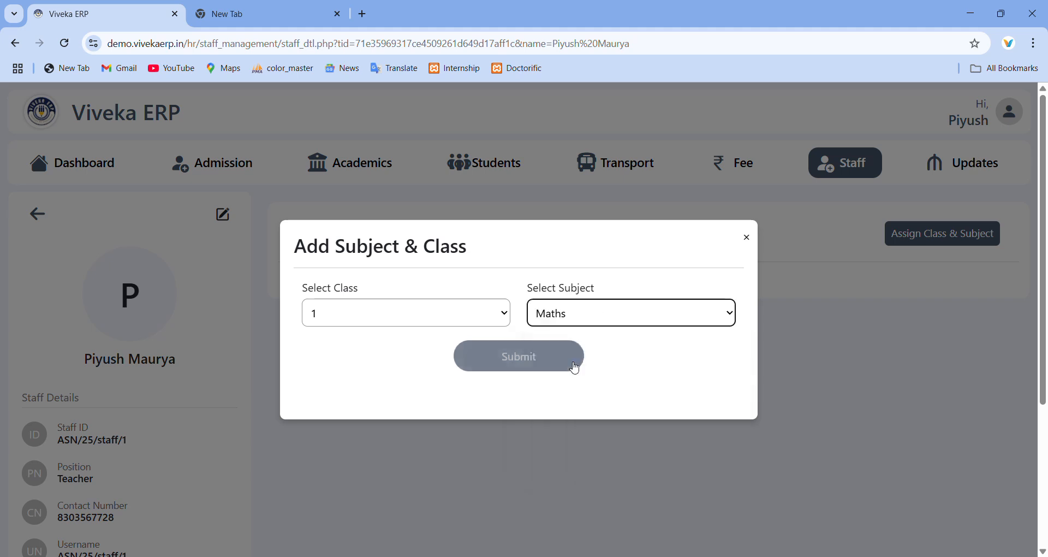
pyautogui.click(556, 366)
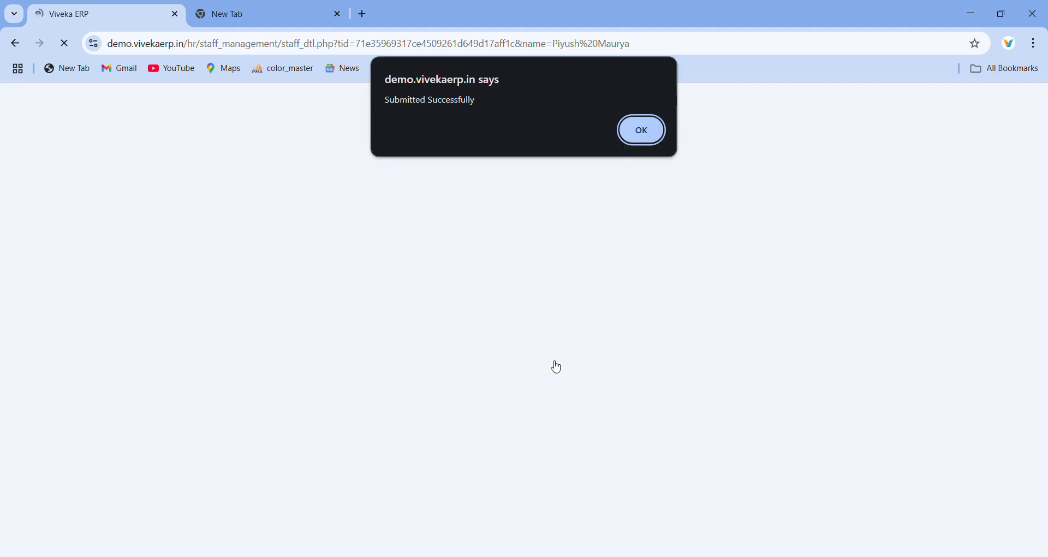
pyautogui.click(646, 130)
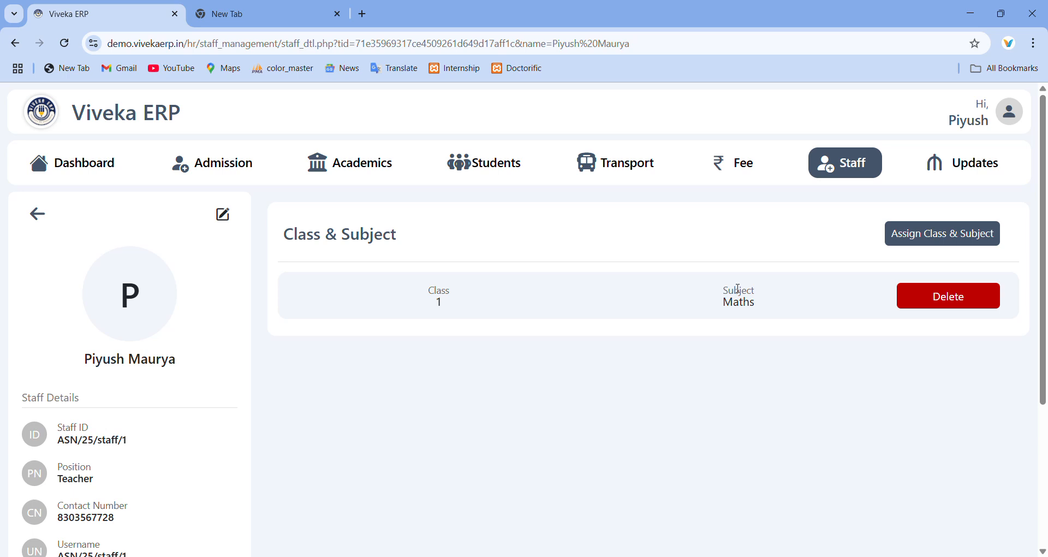
# Add another assignment for the teacher with class 1 and the subject Hindi, and submit it
pyautogui.click(917, 239)
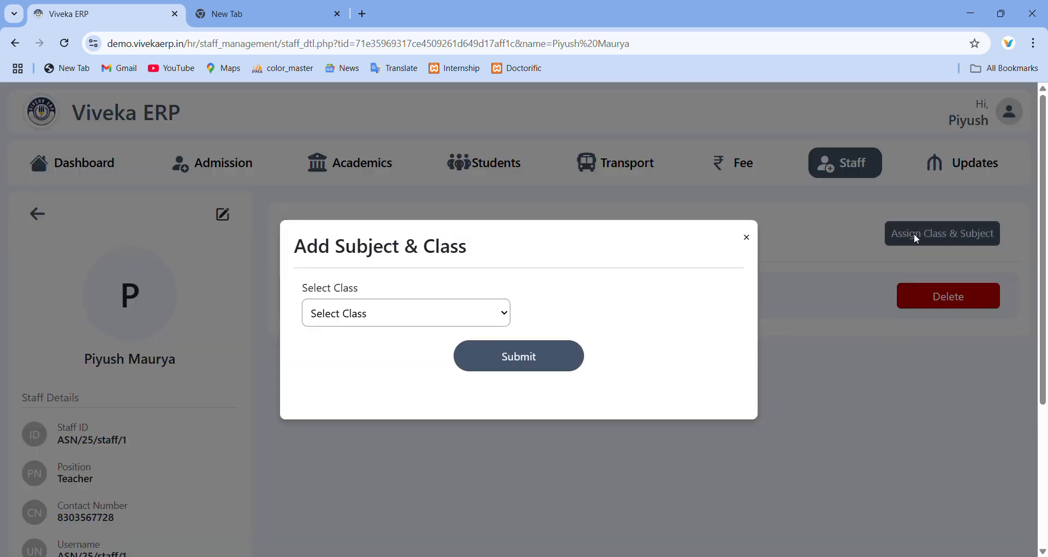
pyautogui.click(478, 323)
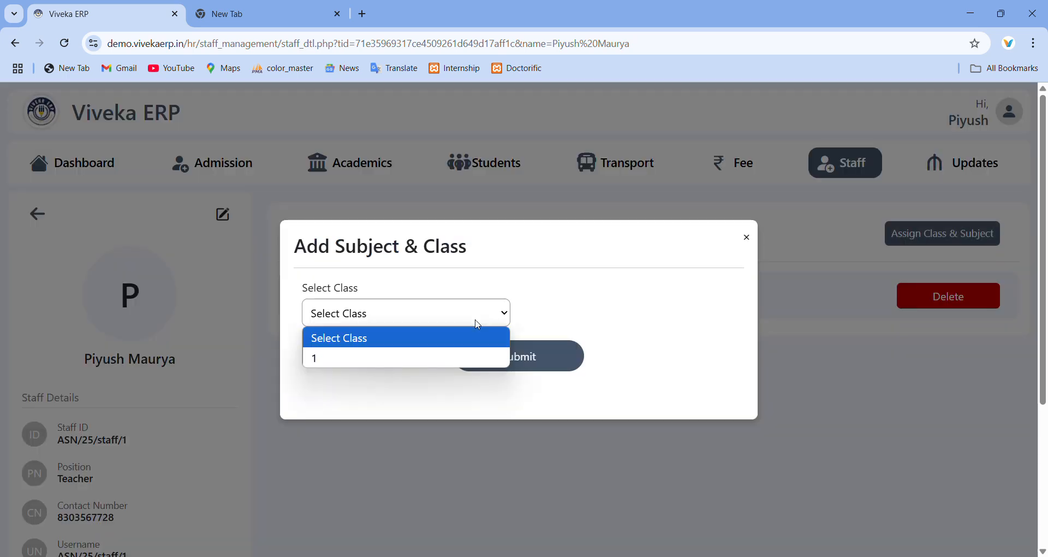
pyautogui.click(332, 359)
pyautogui.click(580, 309)
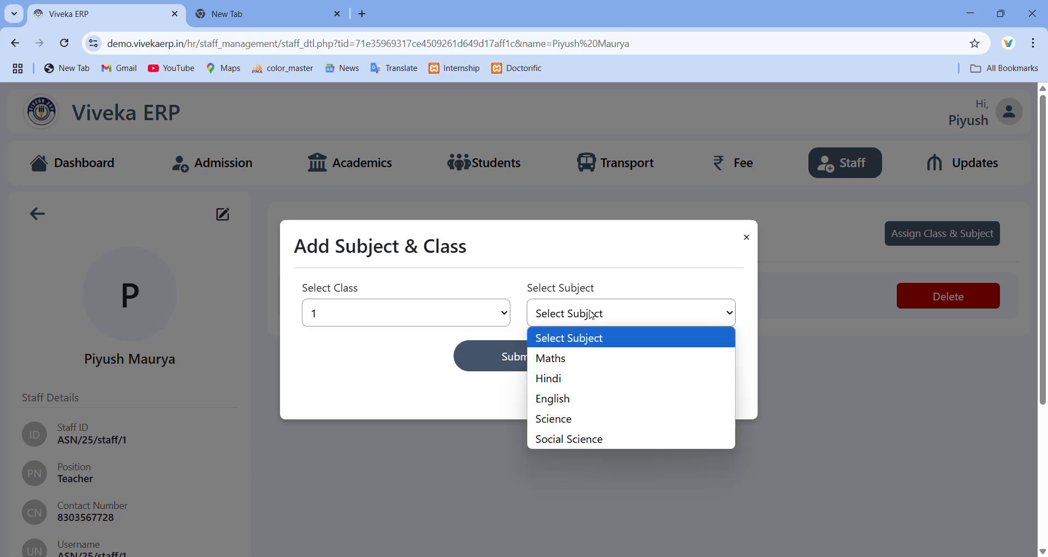
pyautogui.click(556, 378)
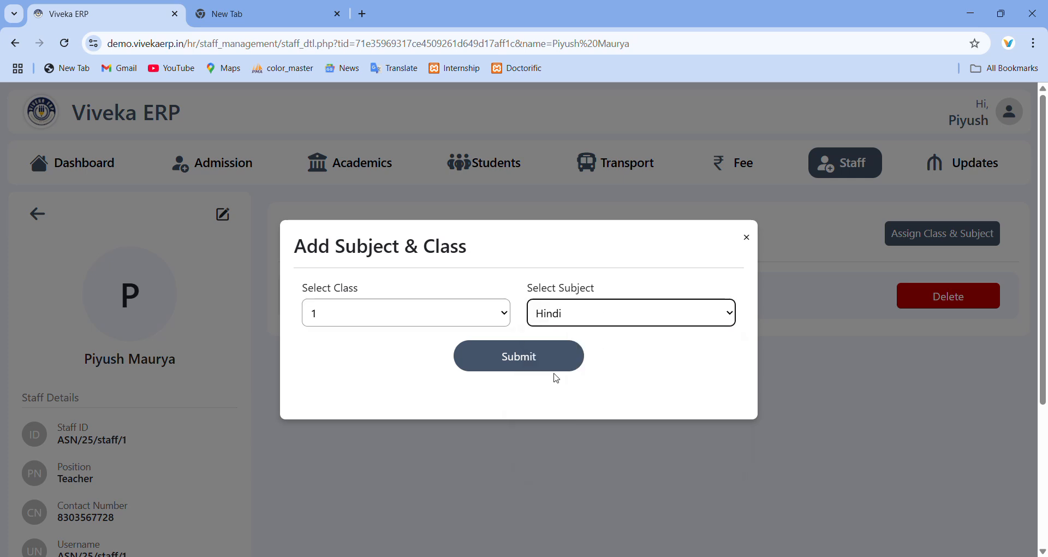
pyautogui.click(548, 367)
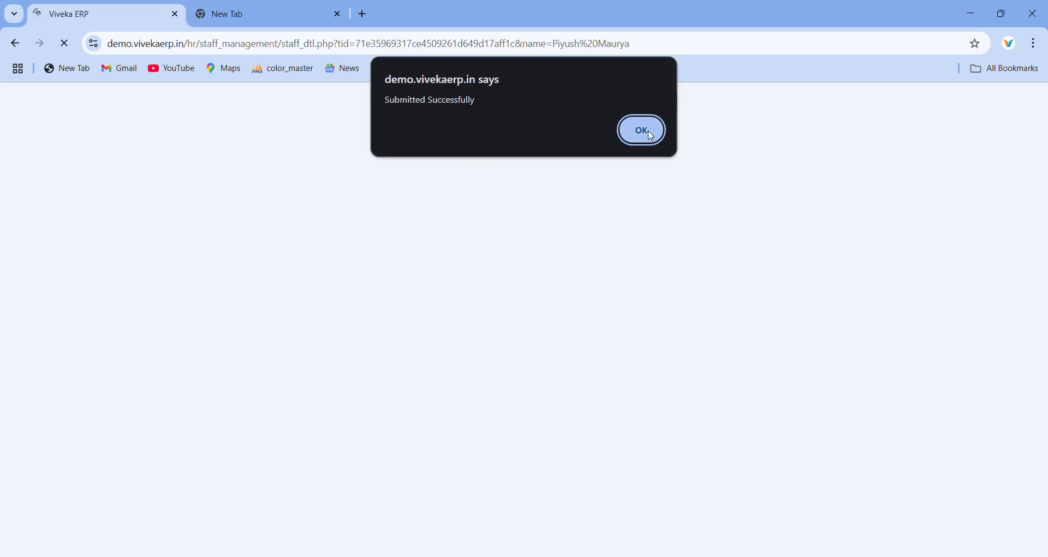
pyautogui.click(650, 136)
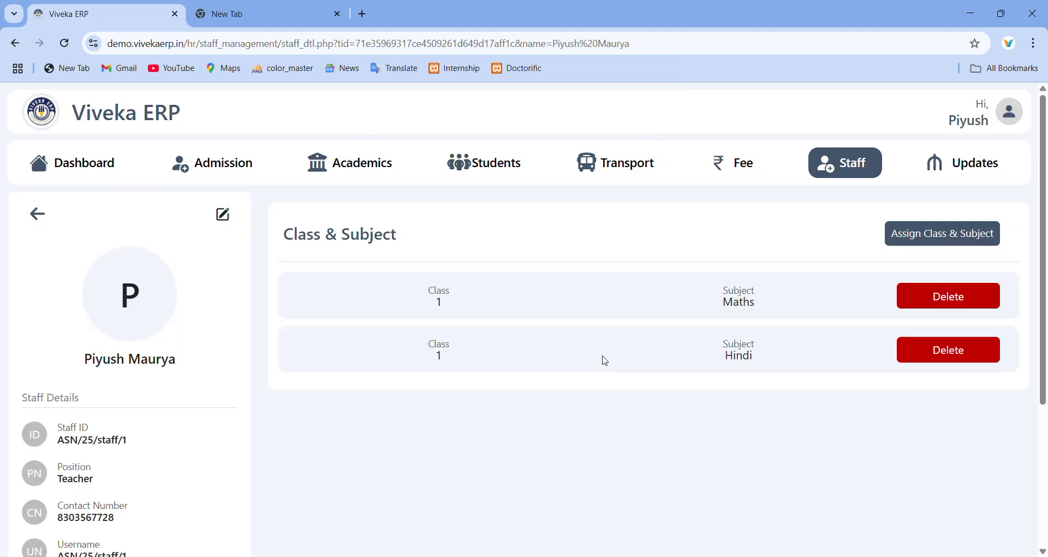
# Open the details of class 1 under Academics and go to its list of subjects and teachers
pyautogui.click(374, 169)
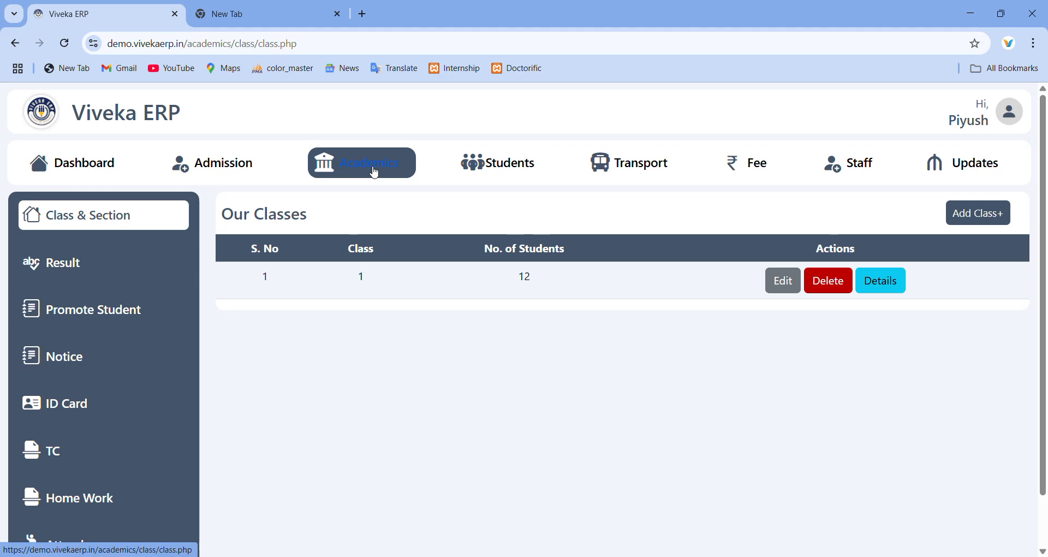
pyautogui.click(880, 286)
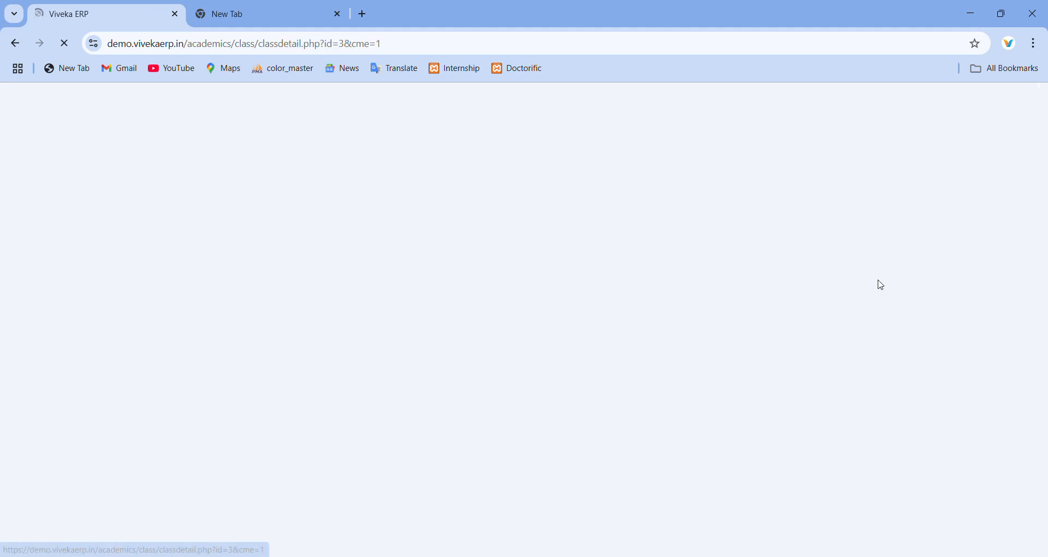
pyautogui.scroll(-3, 615, 364)
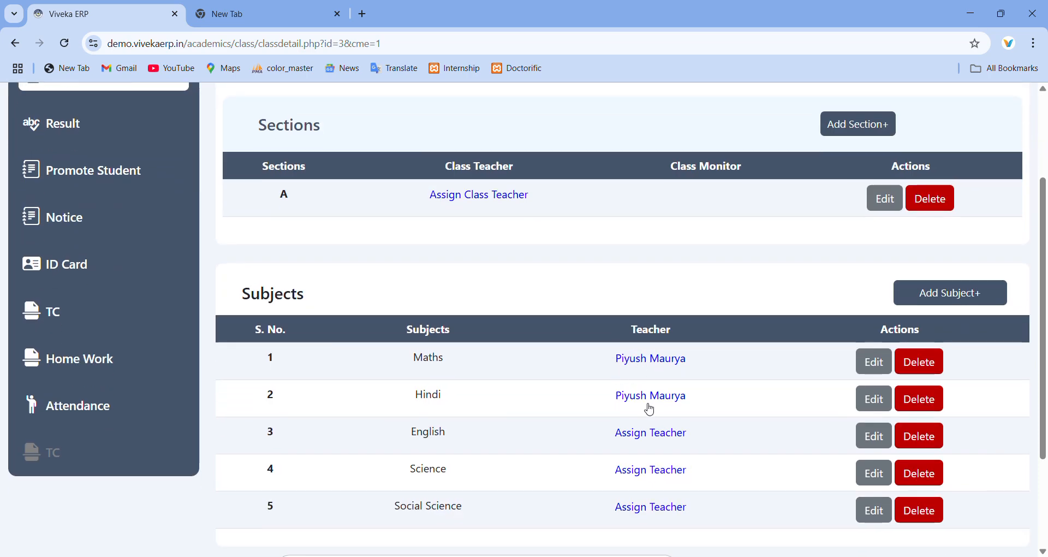
# Assign the teacher to the subject English in class 1 and submit the assignment
pyautogui.click(652, 441)
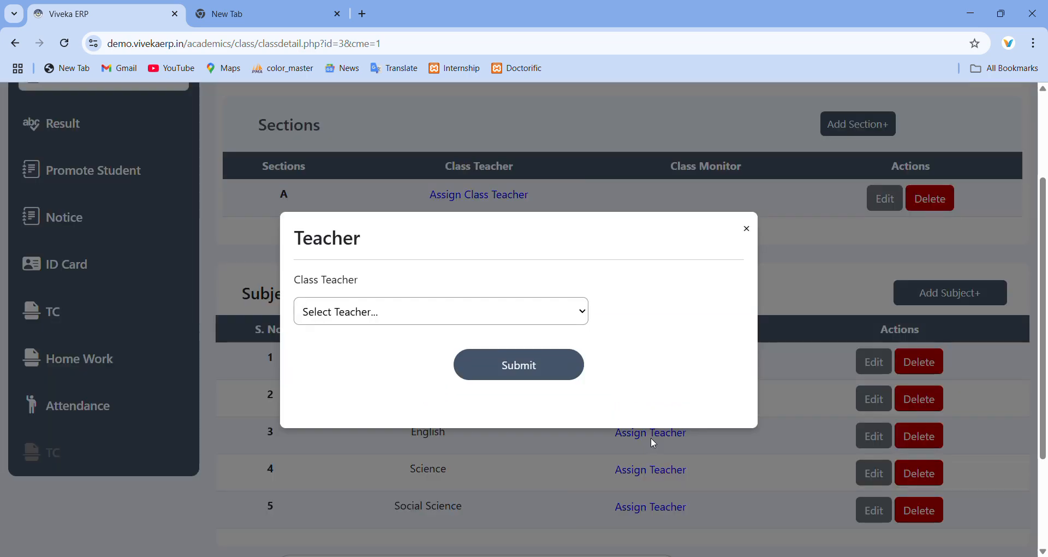
pyautogui.click(529, 320)
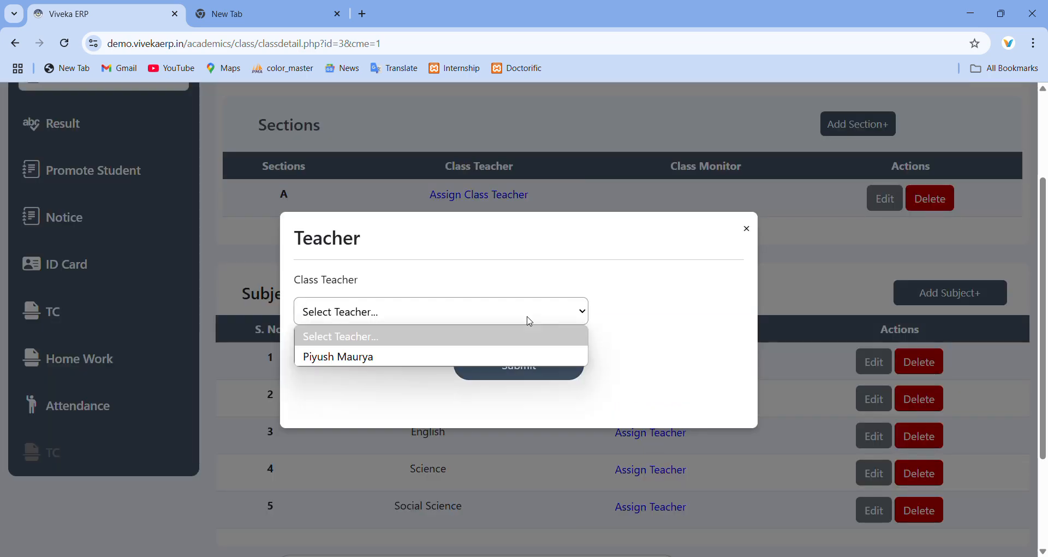
pyautogui.click(372, 360)
pyautogui.click(484, 370)
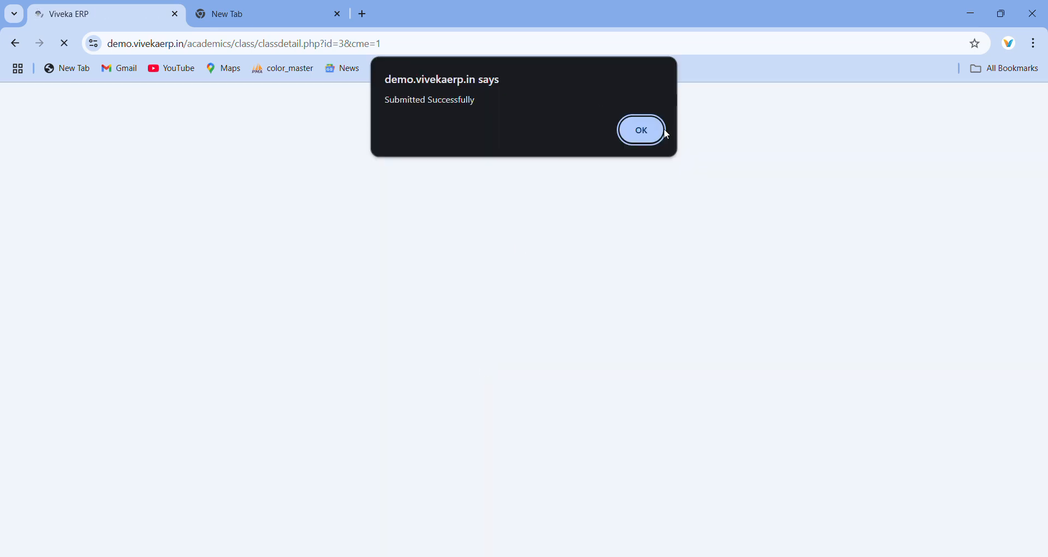
pyautogui.click(661, 131)
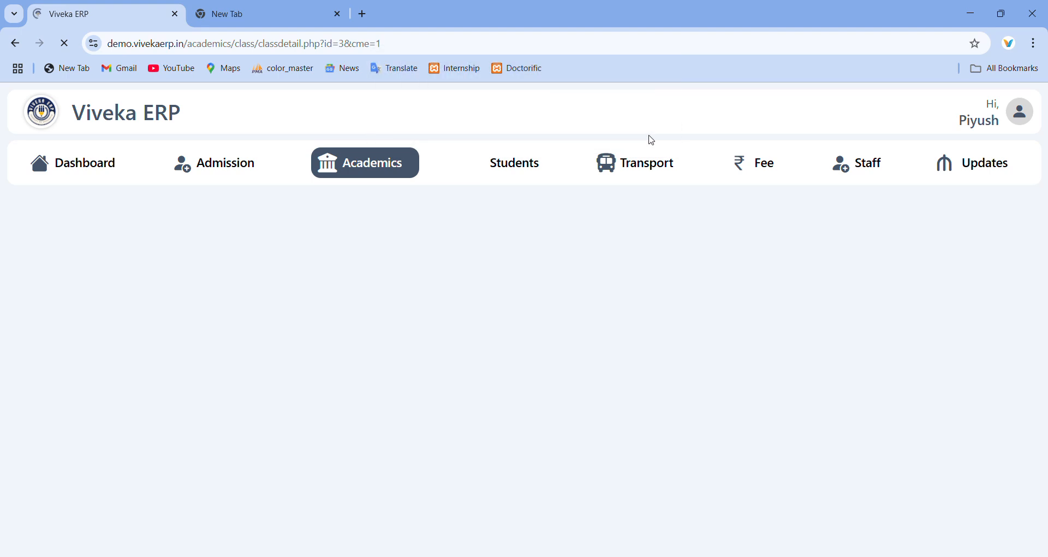
pyautogui.scroll(-2, 620, 339)
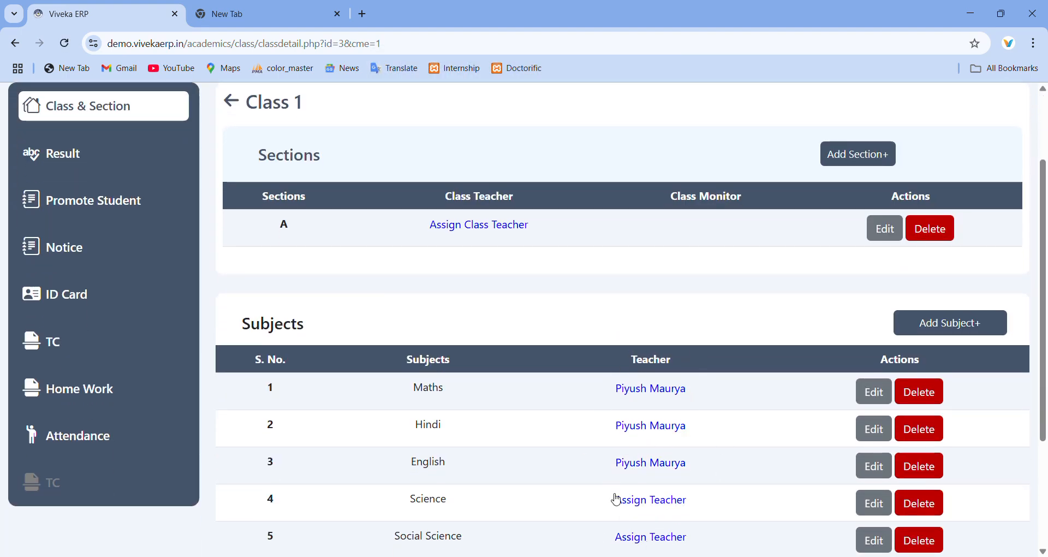
# Assign the same teacher as class teacher of section A in class 1 and submit it
pyautogui.scroll(2, 682, 383)
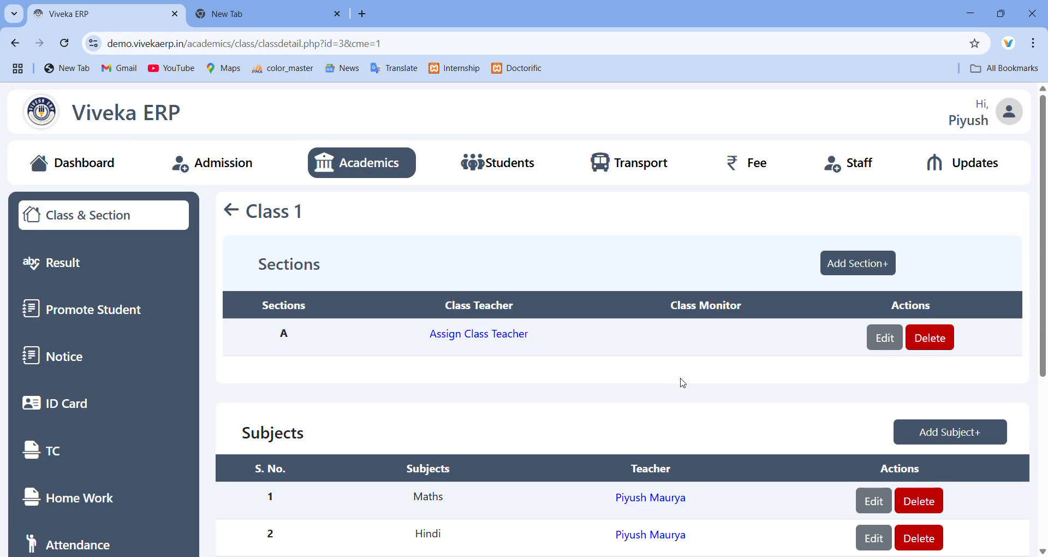
pyautogui.click(475, 342)
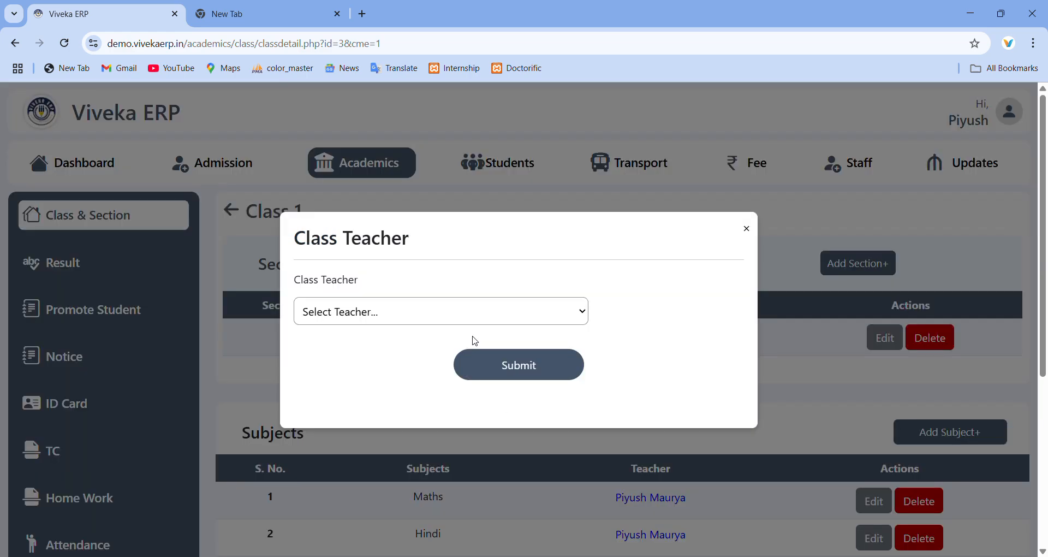
pyautogui.click(458, 304)
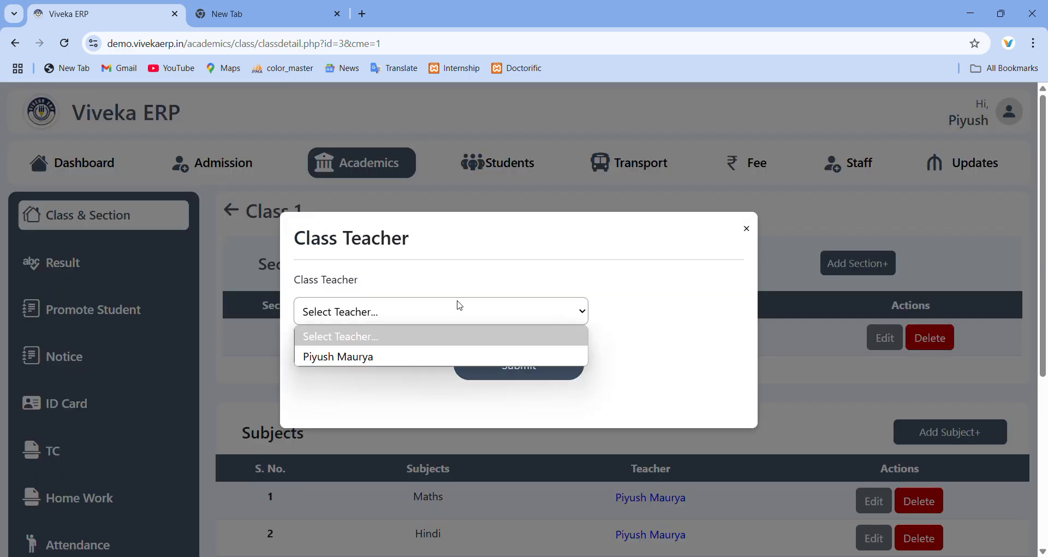
pyautogui.click(376, 356)
pyautogui.click(516, 358)
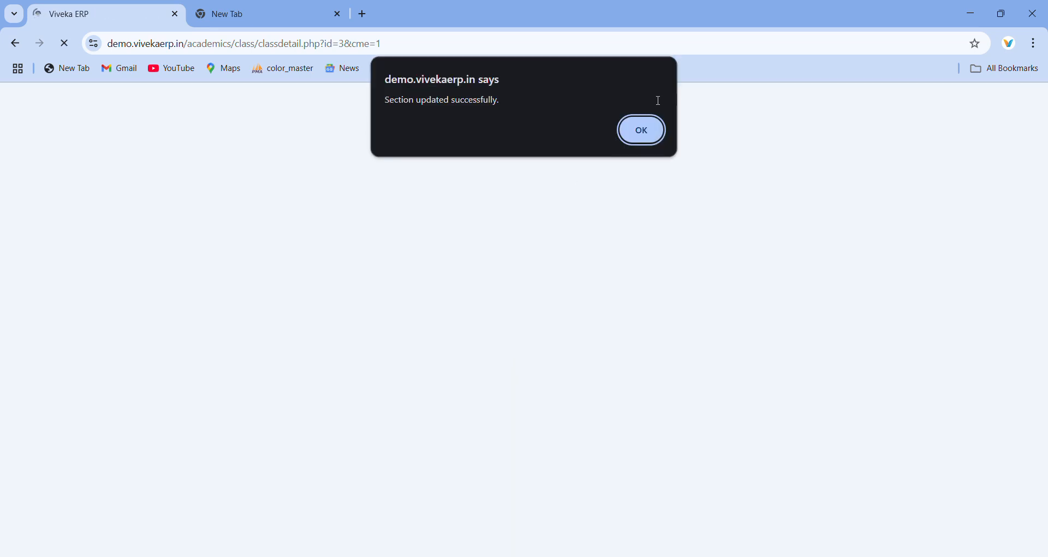
pyautogui.click(643, 128)
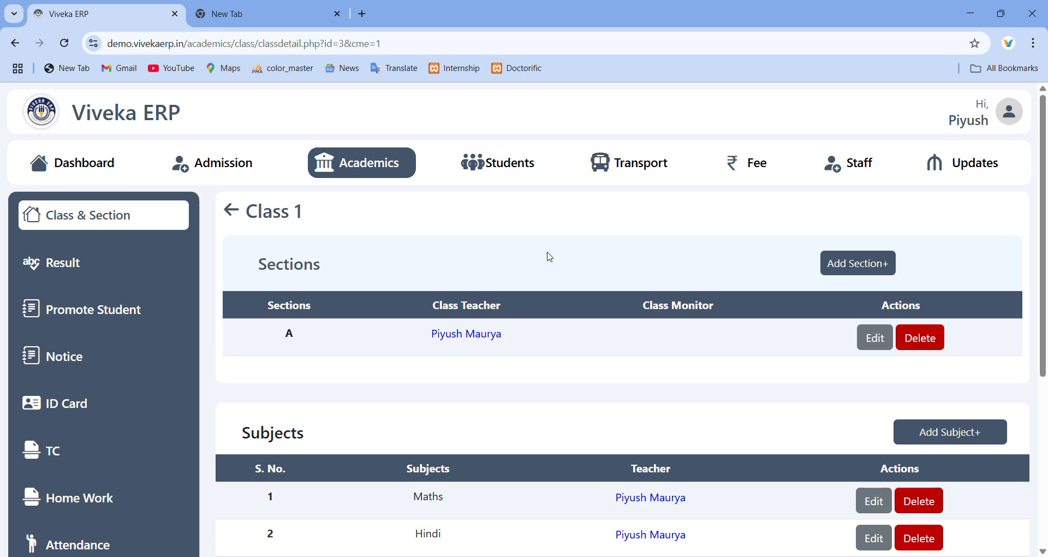
# Reopen the teacher's profile from the staff list and open the staff details for editing
pyautogui.click(861, 161)
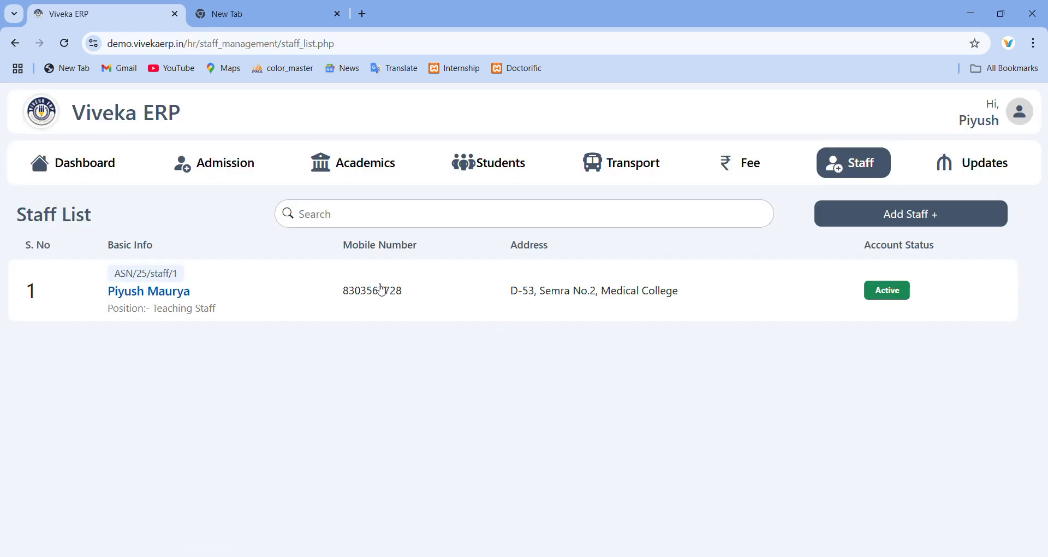
pyautogui.click(382, 290)
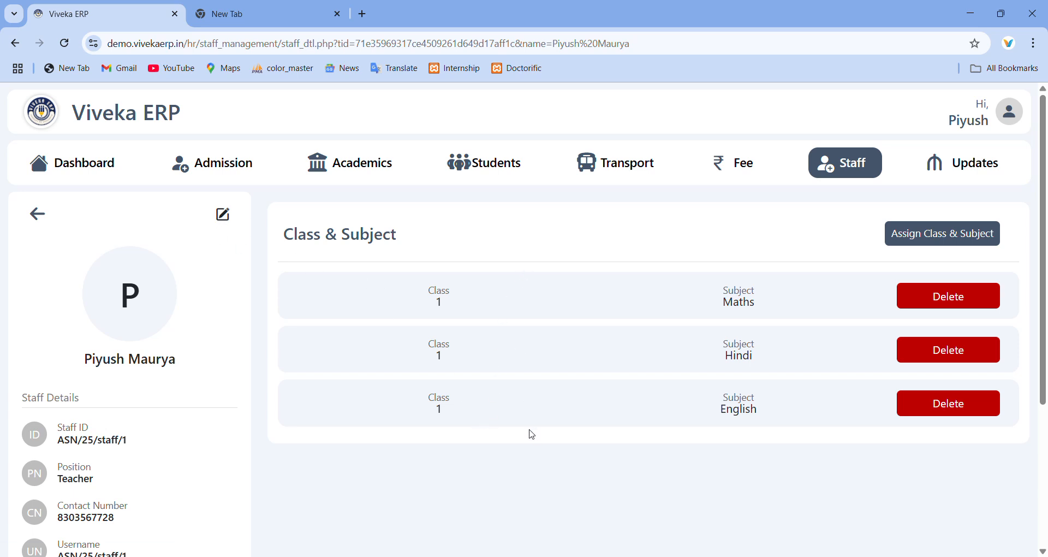
pyautogui.click(229, 225)
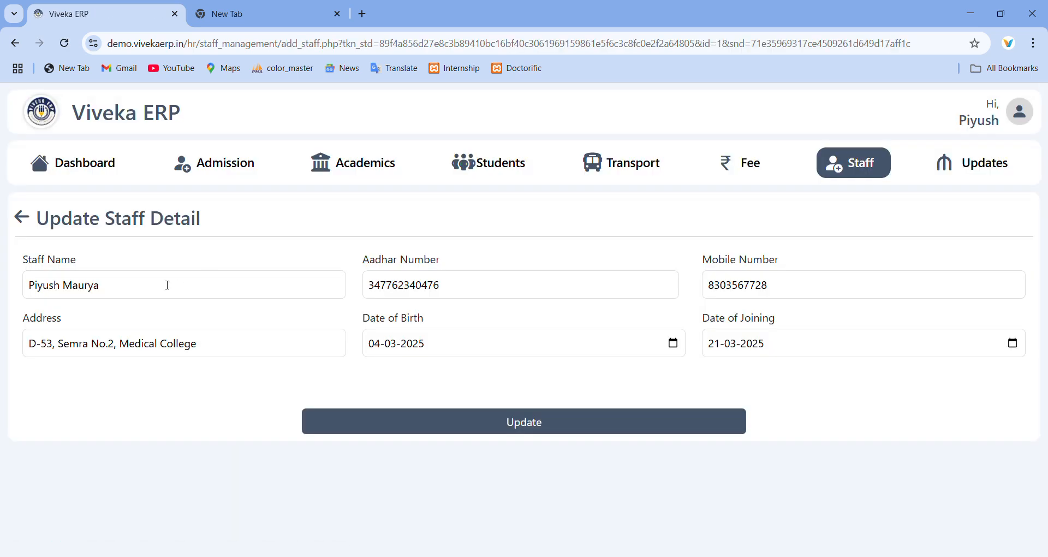
# Remove the surname from the staff name, save the update and review the teacher's profile
pyautogui.click(165, 285)
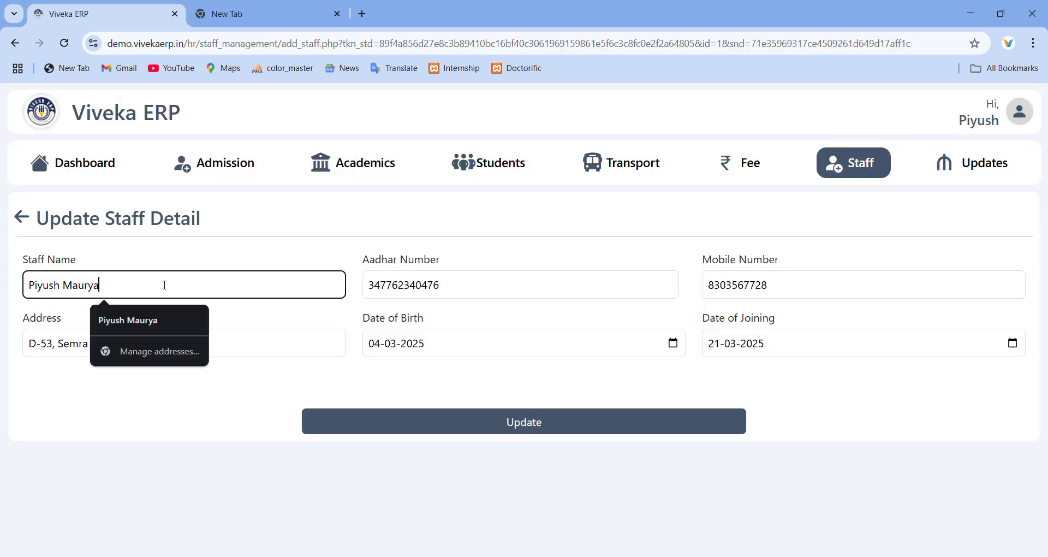
pyautogui.press('BackSpace')
pyautogui.press('BackSpace')
pyautogui.press('BackSpace')
pyautogui.press('BackSpace')
pyautogui.press('BackSpace')
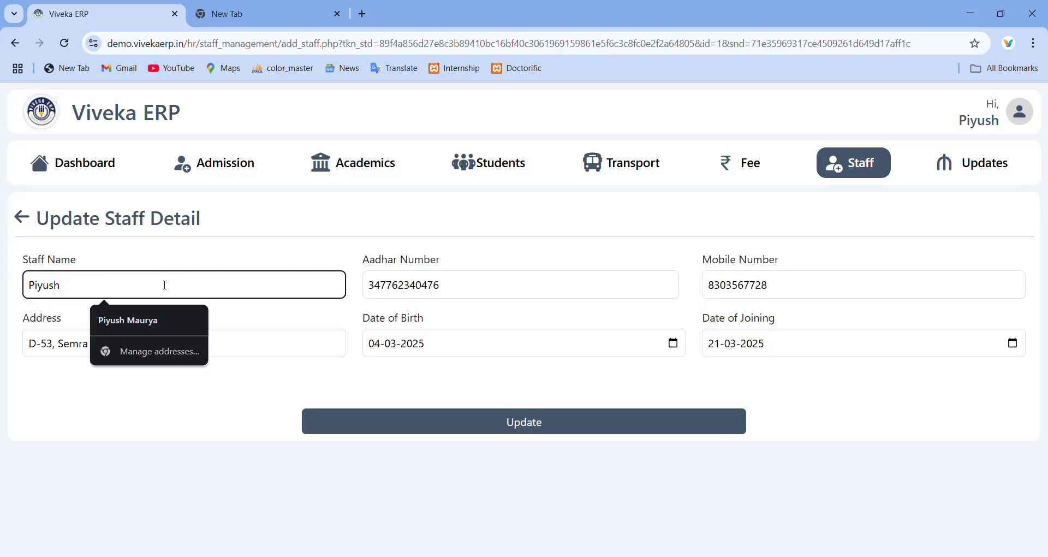
pyautogui.click(564, 428)
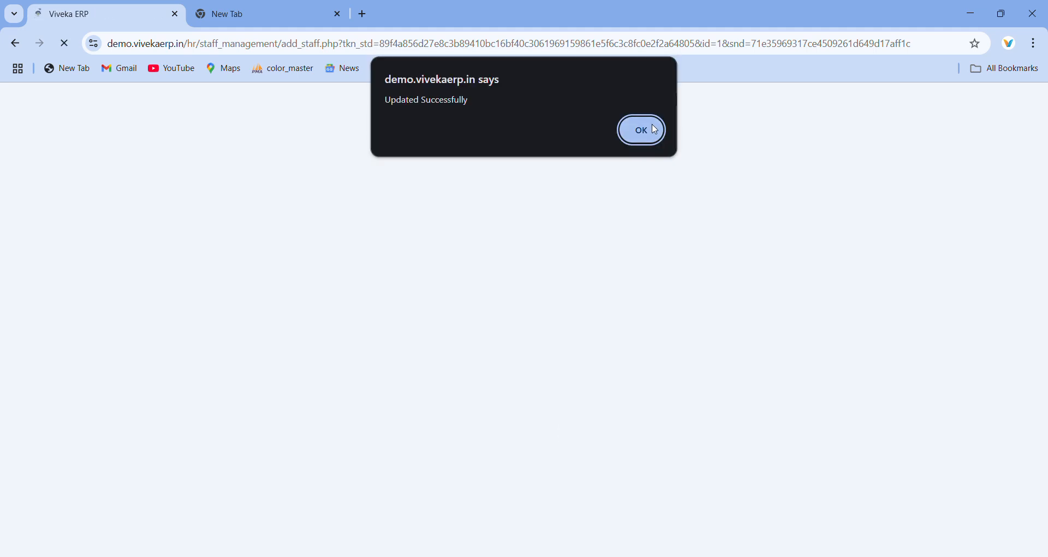
pyautogui.click(654, 130)
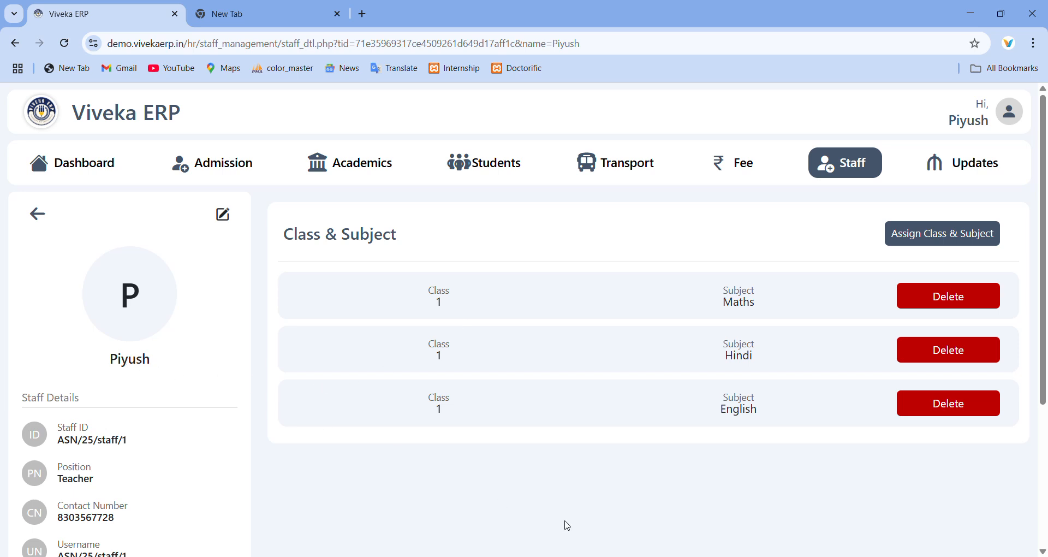
pyautogui.scroll(-4, 567, 526)
pyautogui.scroll(4, 567, 525)
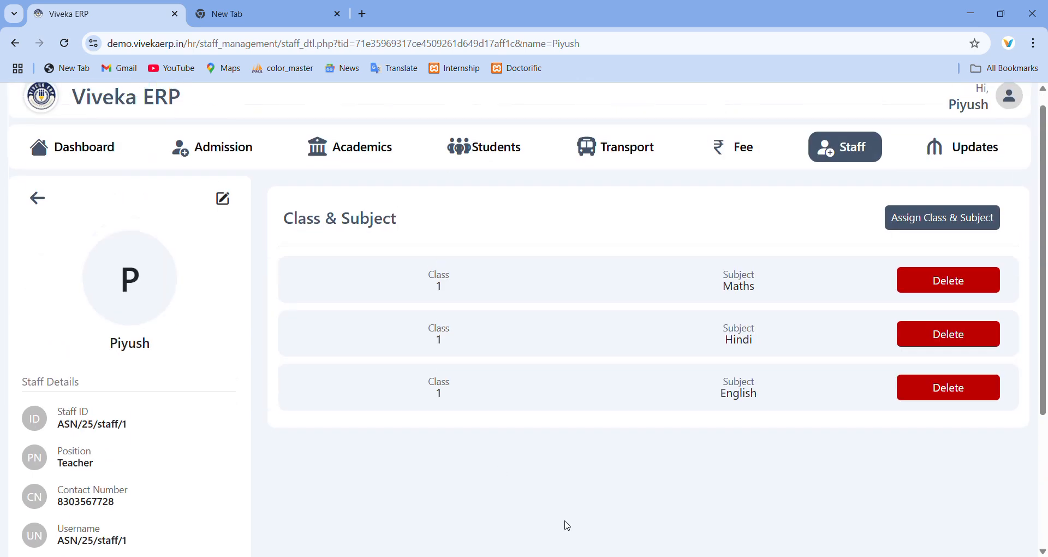